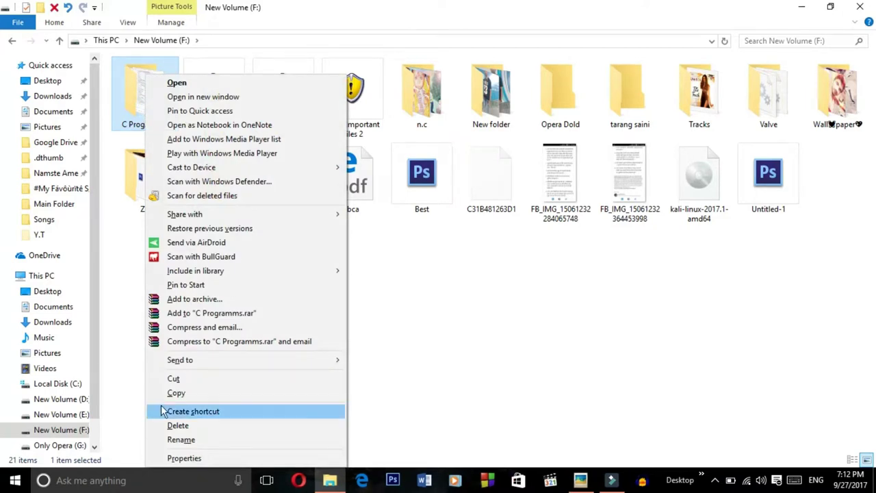
# Delete the C Programms folder from New Volume (F:) and permanently remove it from the Recycle Bin.
pyautogui.click(205, 427)
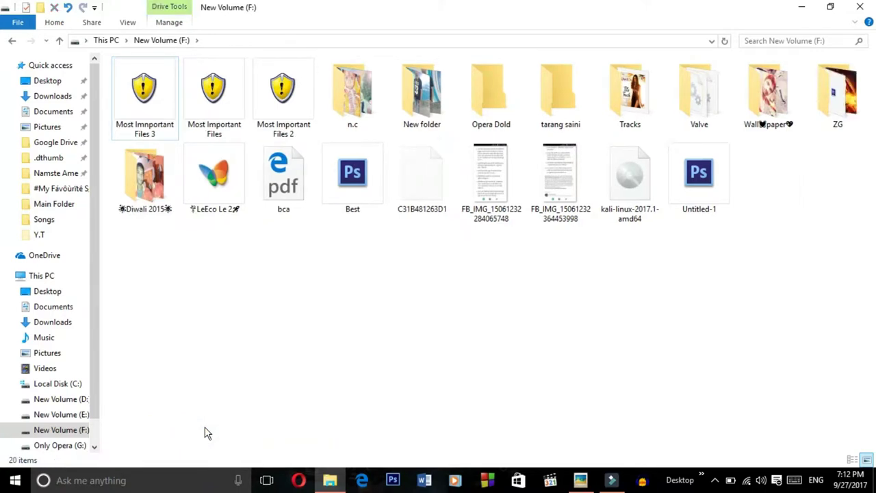
pyautogui.hotkey('alt', 'Up')
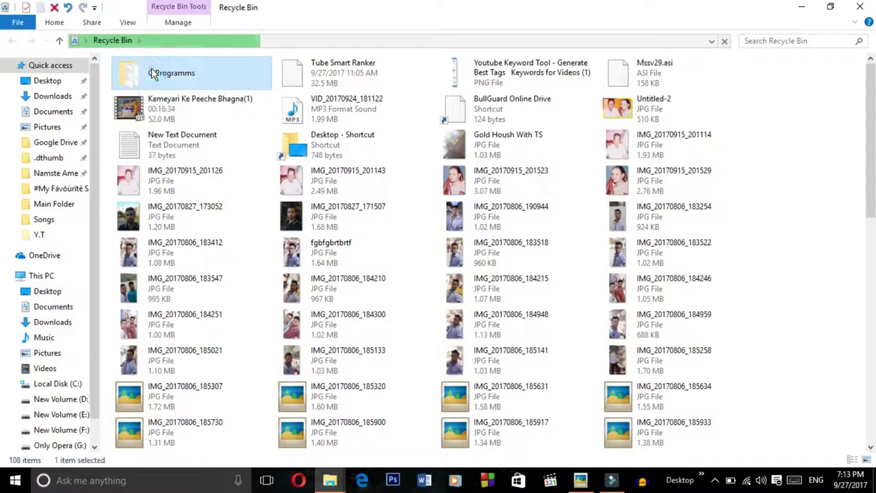
pyautogui.rightClick(152, 73)
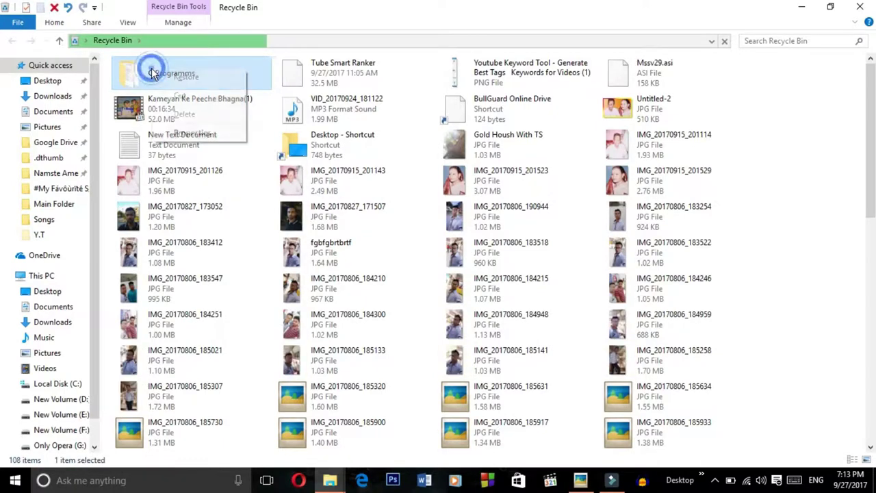
pyautogui.click(189, 113)
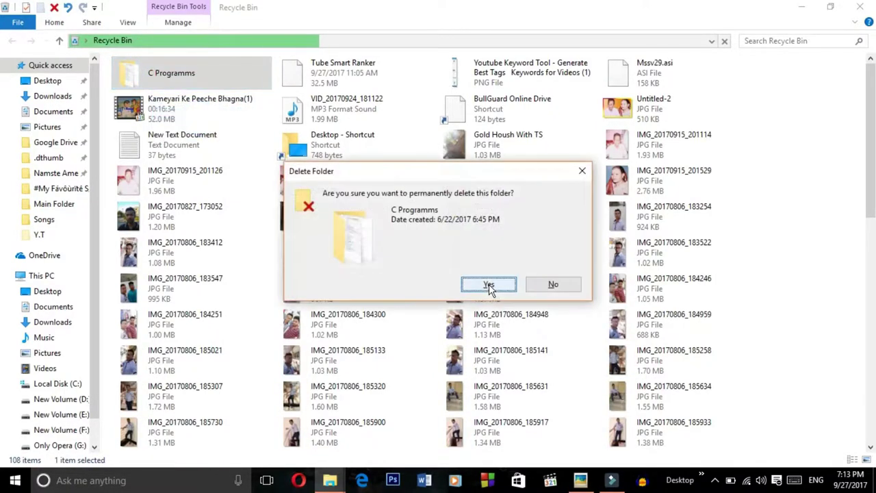
pyautogui.click(489, 284)
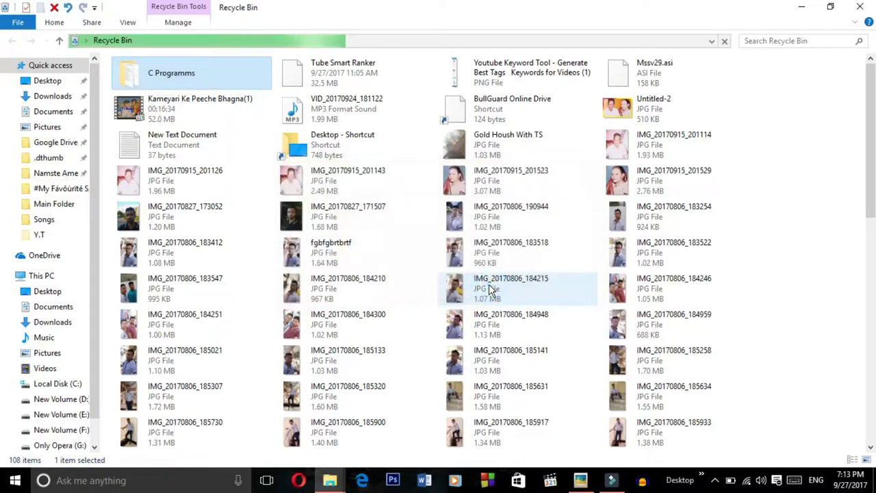
pyautogui.moveTo(490, 289); pyautogui.dragTo(788, 83)
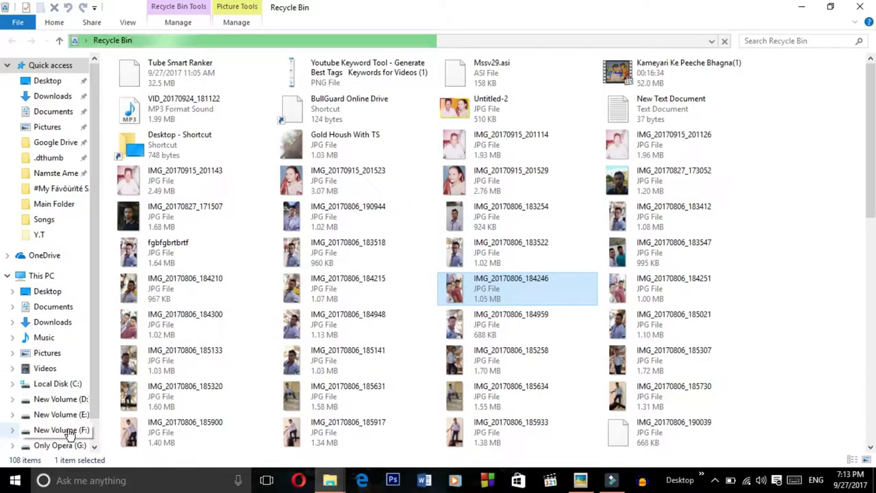
# Check the contents of New Volume (F:) for the deleted C Programms folder, then return to This PC.
pyautogui.click(38, 277)
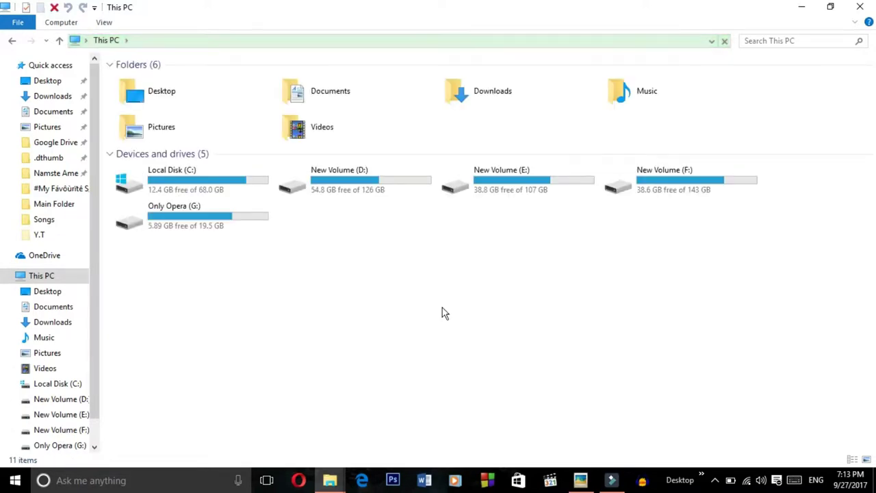
pyautogui.doubleClick(707, 199)
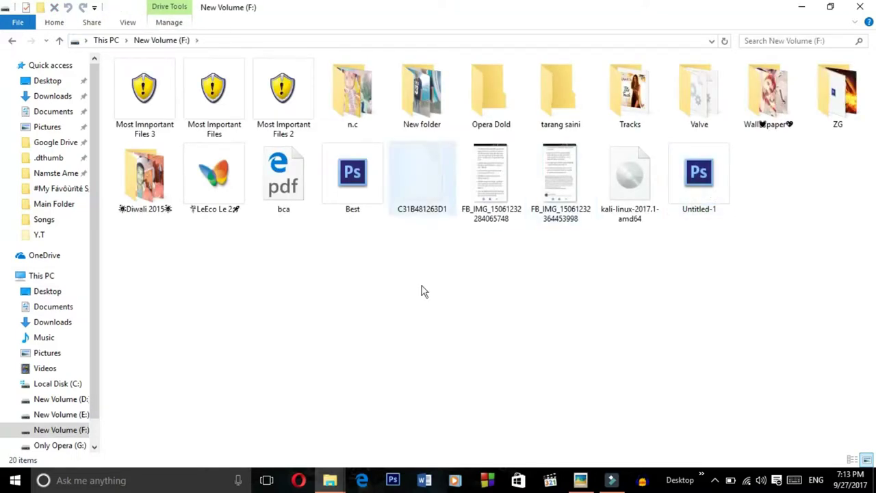
pyautogui.rightClick(352, 297)
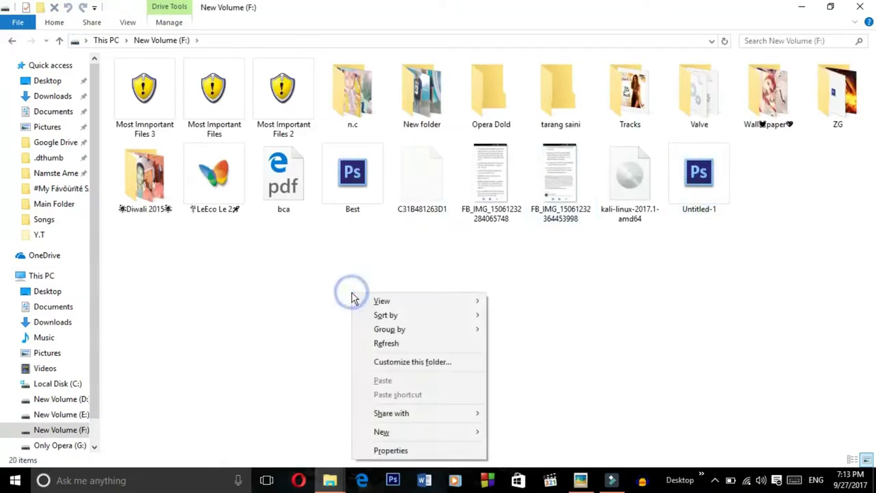
pyautogui.click(314, 293)
pyautogui.press('BackSpace')
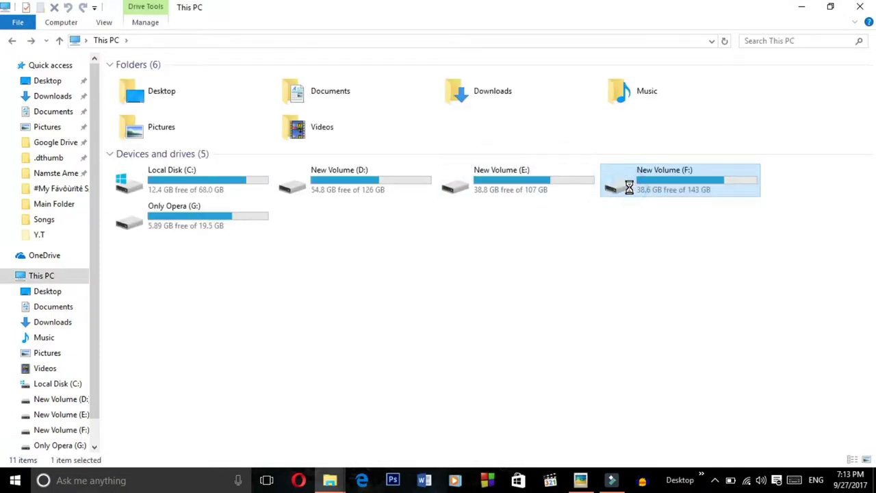
# Scan New Volume (F:) for deleted files with Recuva.
pyautogui.doubleClick(668, 172)
pyautogui.rightClick(668, 174)
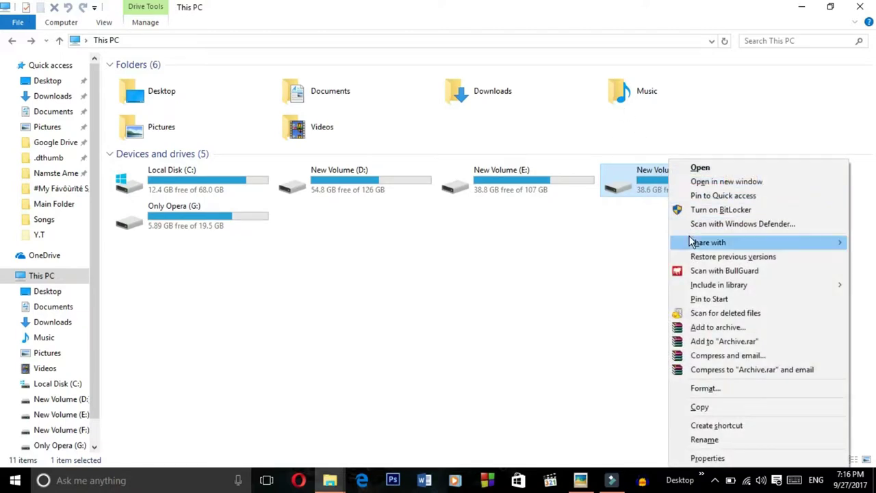
pyautogui.click(704, 314)
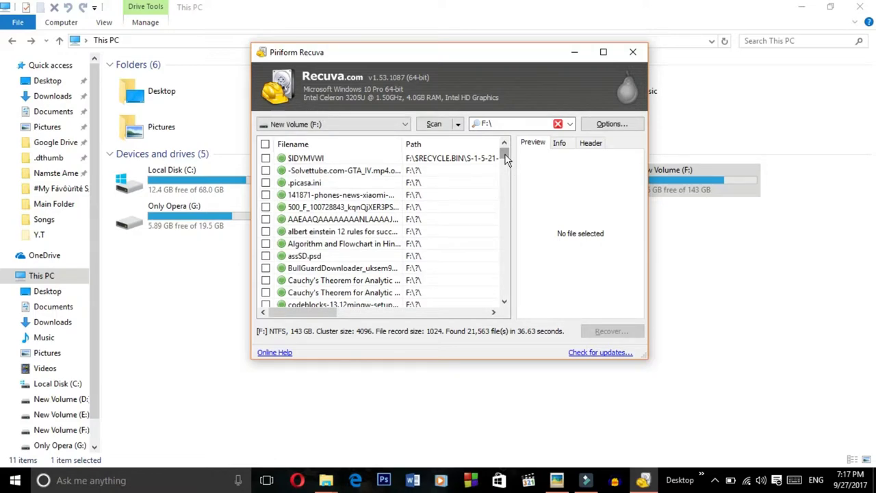
# Locate the deleted C Program images under F:\?\JPG\ in the scan results and select the first "C Program to Calculate Area of" file.
pyautogui.moveTo(505, 161); pyautogui.dragTo(505, 152)
pyautogui.moveTo(504, 300); pyautogui.dragTo(504, 305)
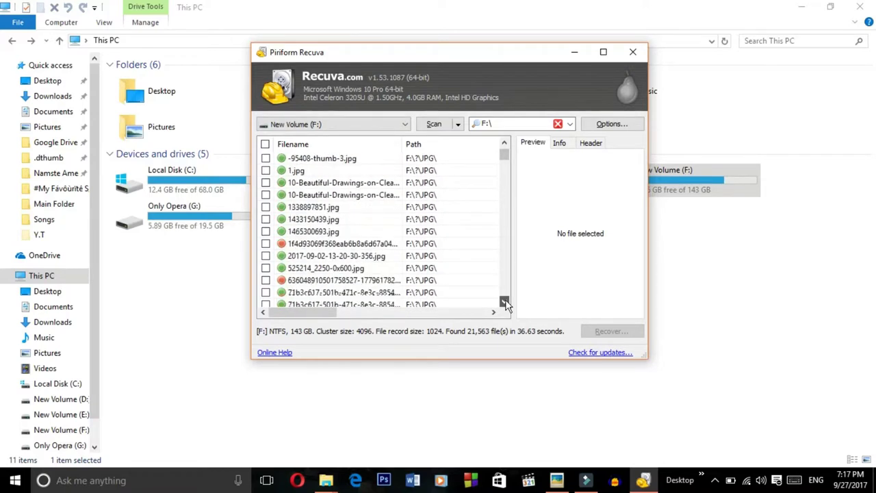
pyautogui.moveTo(505, 301); pyautogui.dragTo(505, 301)
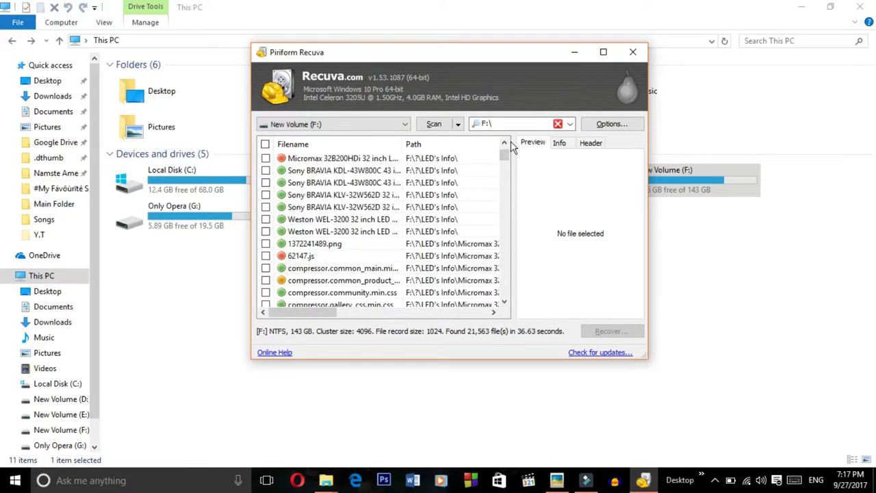
pyautogui.moveTo(506, 144); pyautogui.dragTo(506, 145)
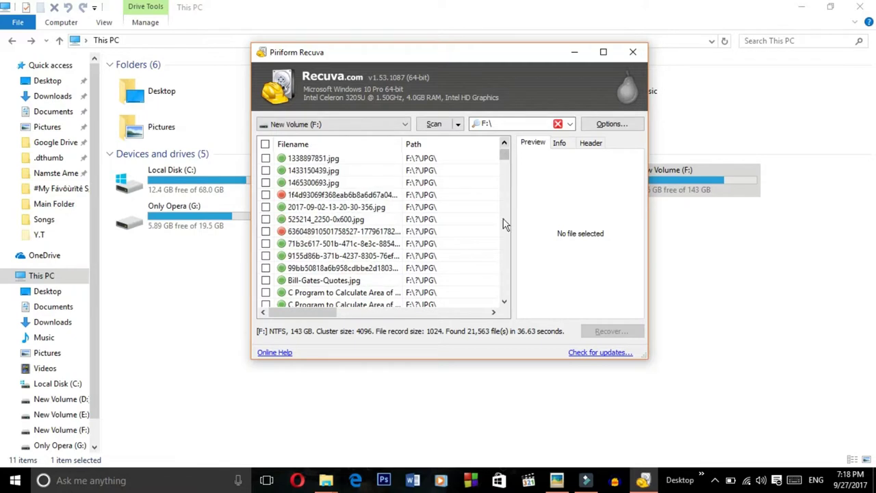
pyautogui.click(410, 294)
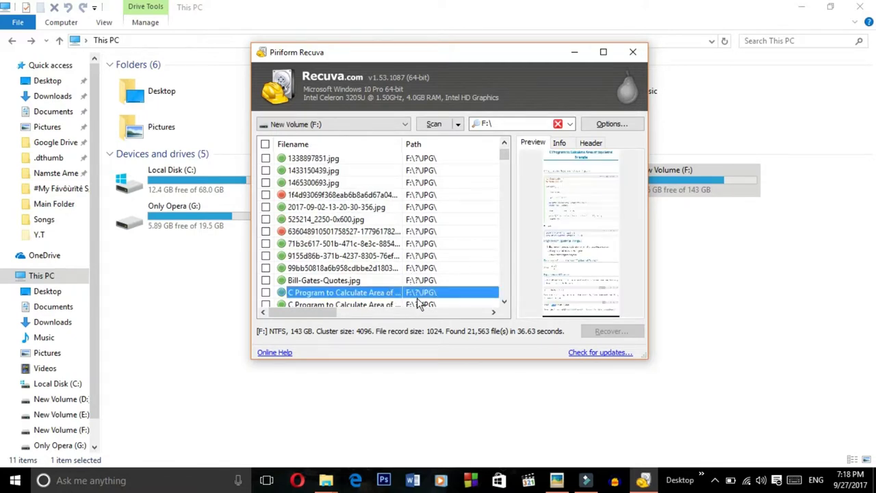
pyautogui.moveTo(504, 302); pyautogui.dragTo(505, 302)
pyautogui.click(505, 304)
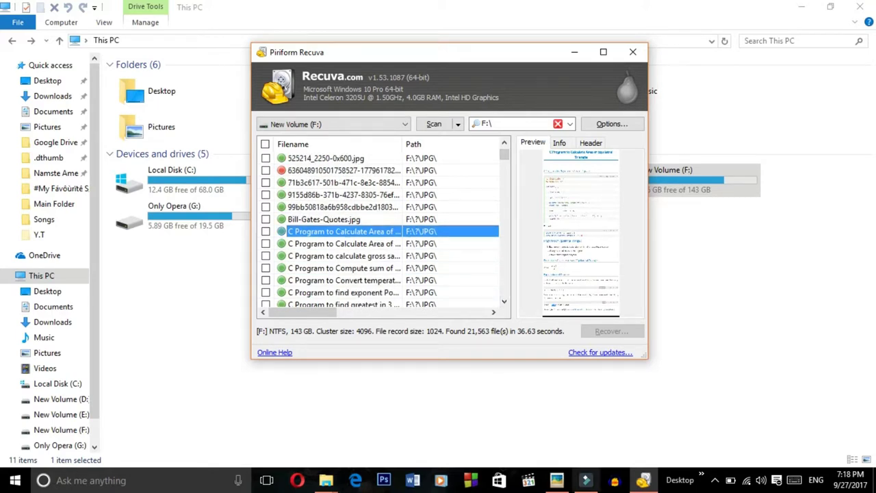
# Extend the selection from the first C Program file through "Calculus I - The Definition of th..." and mark all selected files for recovery.
pyautogui.moveTo(557, 480)
pyautogui.hotkey('shift', 'Down')
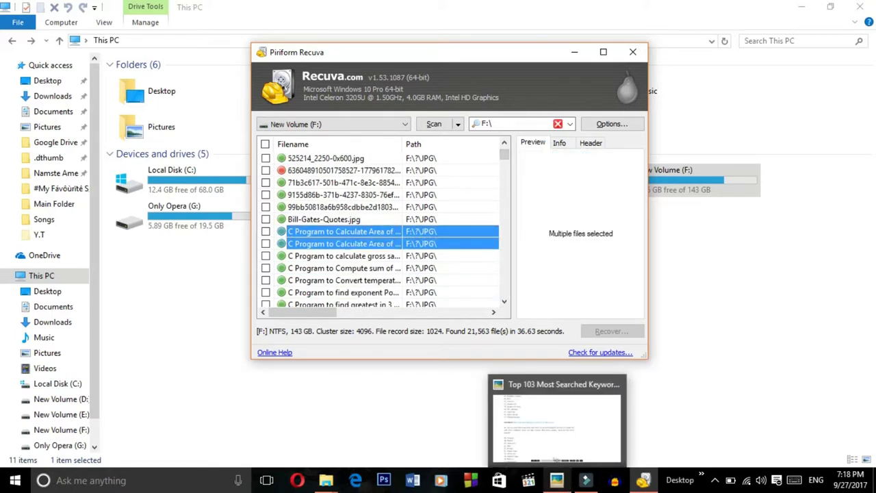
pyautogui.hotkey('shift', 'Down')
pyautogui.hotkey('shift', 'Down')
pyautogui.hotkey('shift', 'Down')
pyautogui.hotkey('shift', 'Down')
pyautogui.hotkey('shift', 'Down')
pyautogui.hotkey('shift', 'Down')
pyautogui.hotkey('shift', 'Down')
pyautogui.hotkey('shift', 'Down')
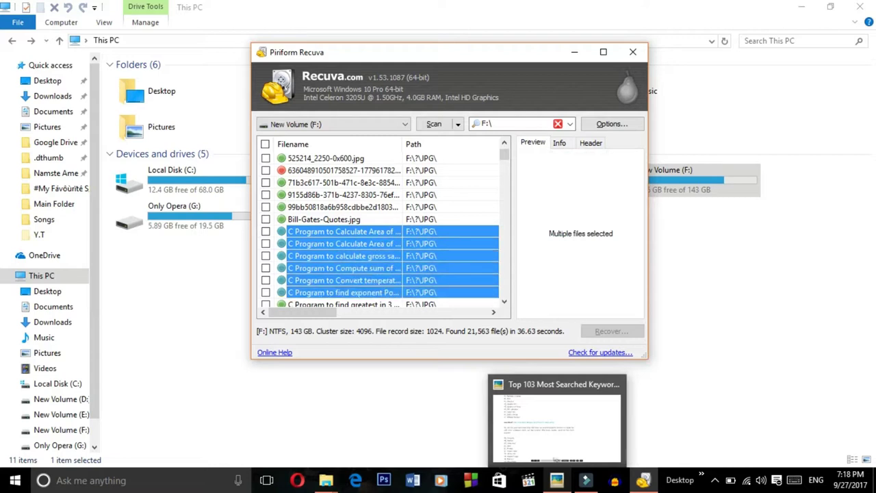
pyautogui.hotkey('shift', 'Down')
pyautogui.hotkey('shift', 'Down')
pyautogui.hotkey('shift', 'Down')
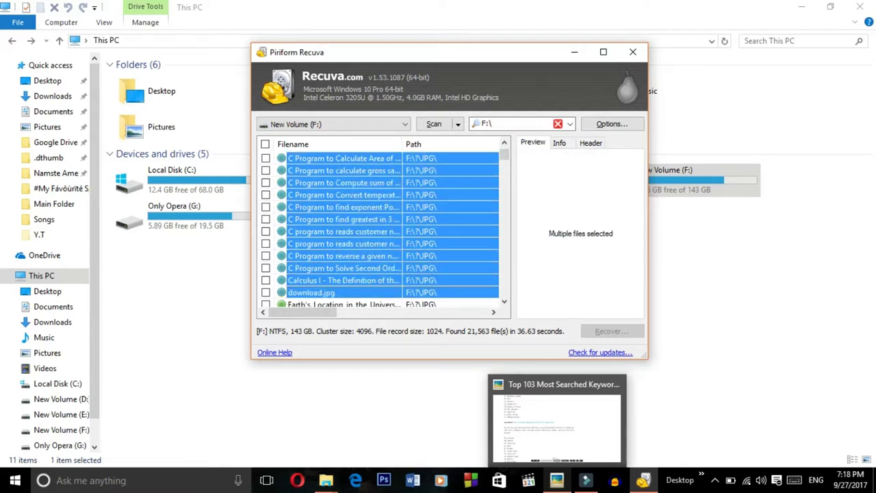
pyautogui.hotkey('shift', 'Up')
pyautogui.hotkey('shift', 'Up')
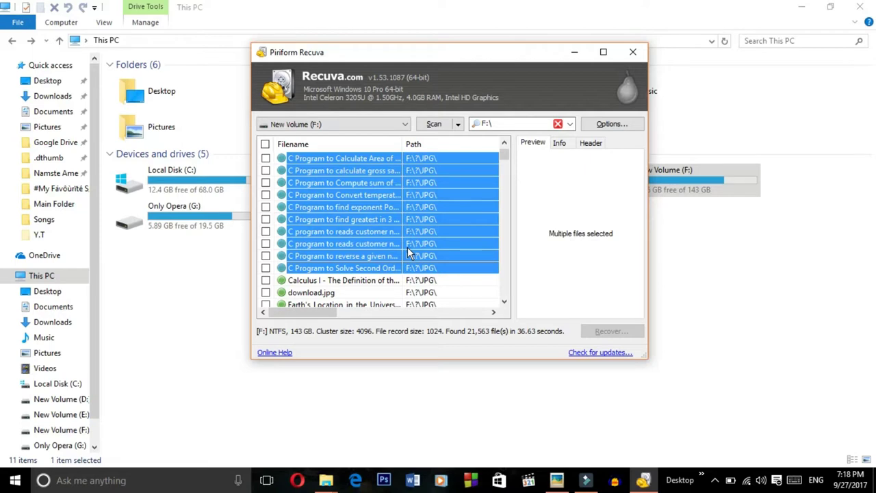
pyautogui.hotkey('shift', 'Down')
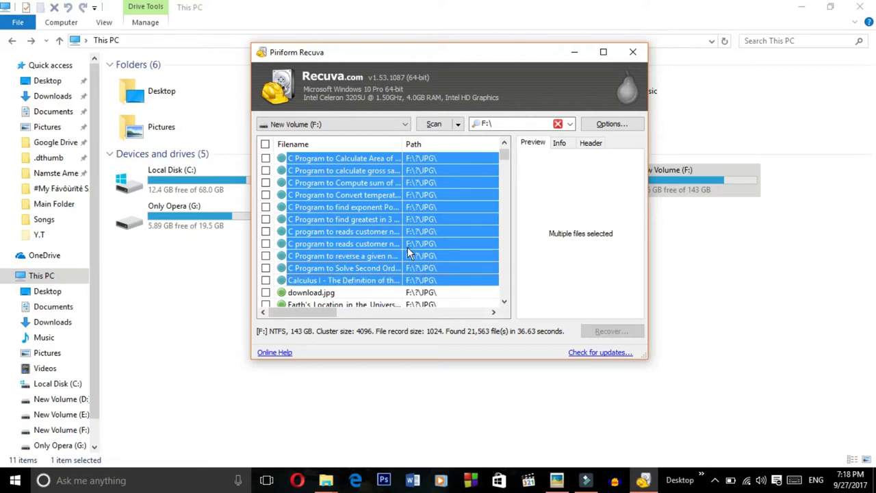
pyautogui.click(265, 158)
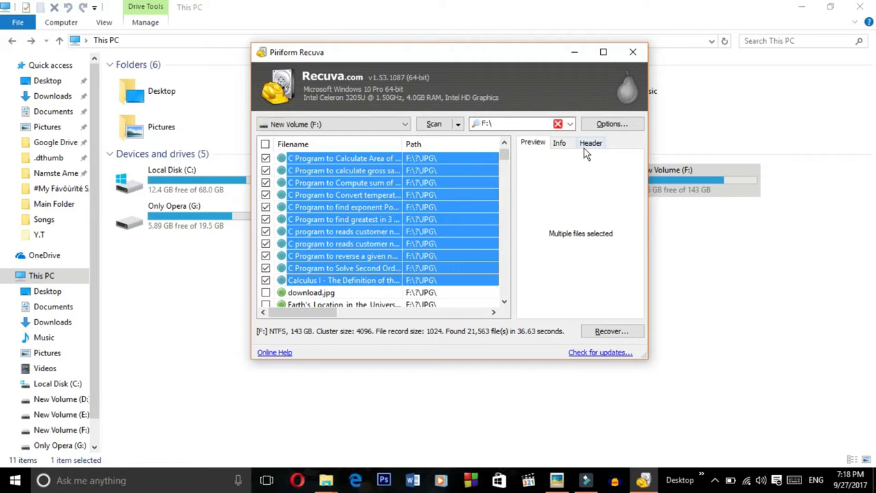
# Start recovering the marked files and choose New Volume (F:) as the recovery location.
pyautogui.click(604, 333)
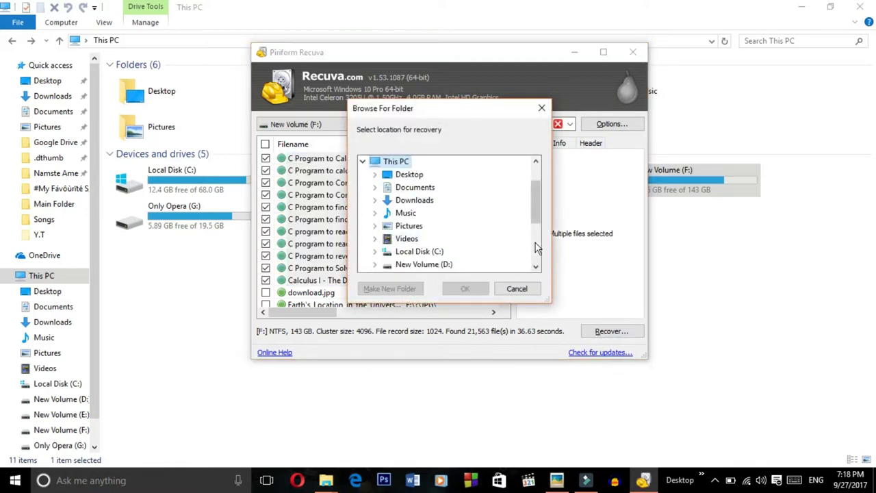
pyautogui.click(535, 248)
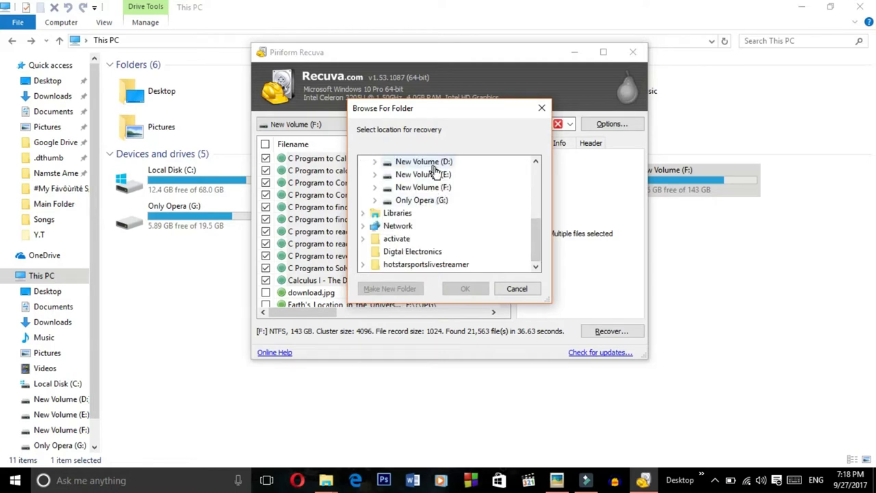
pyautogui.click(446, 187)
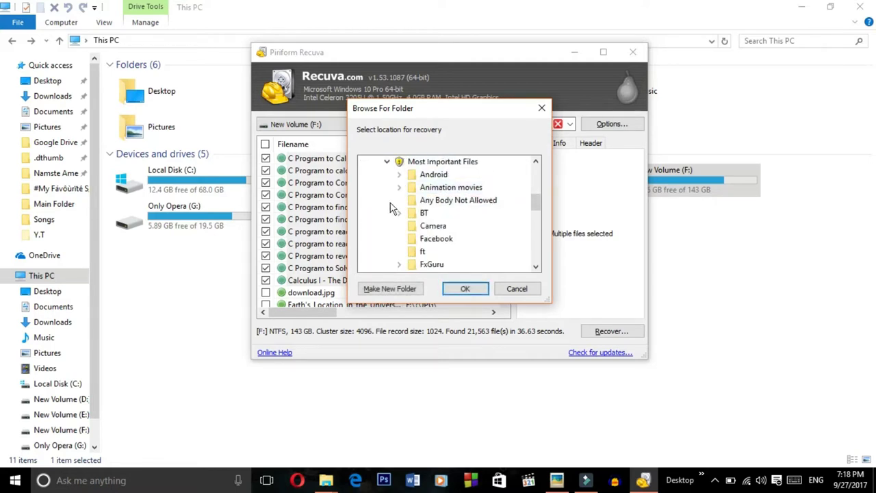
pyautogui.click(399, 162)
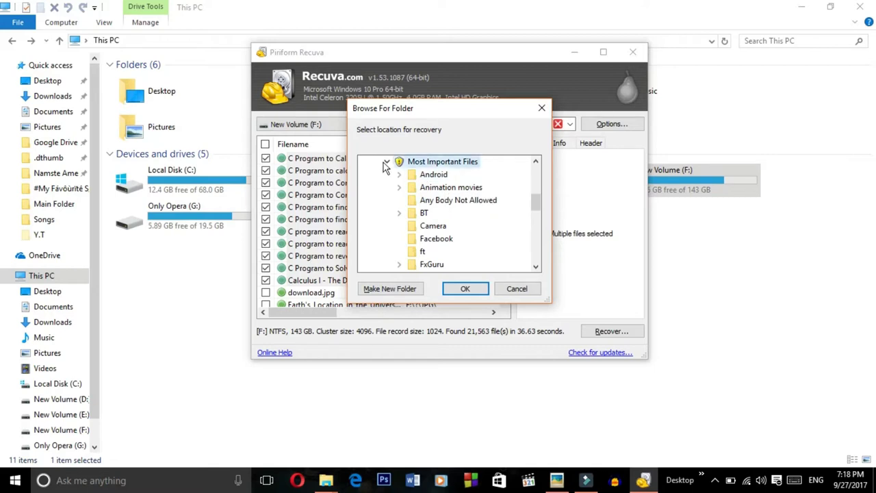
pyautogui.click(538, 183)
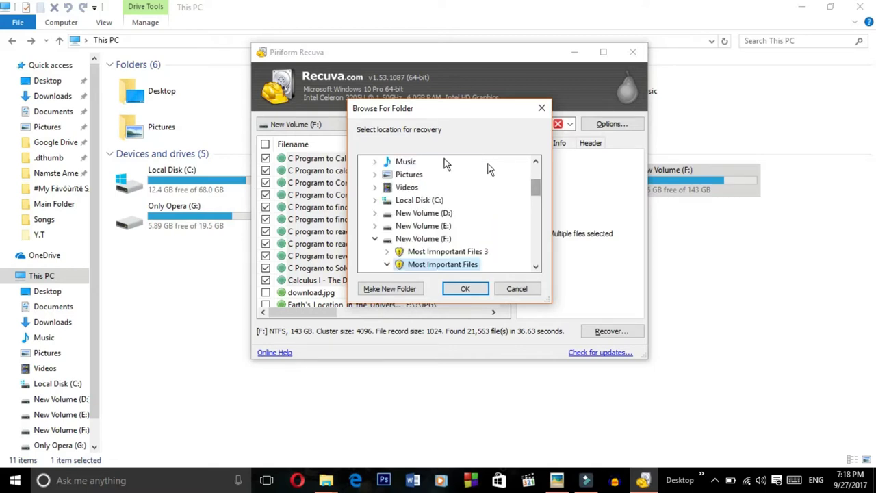
pyautogui.click(421, 239)
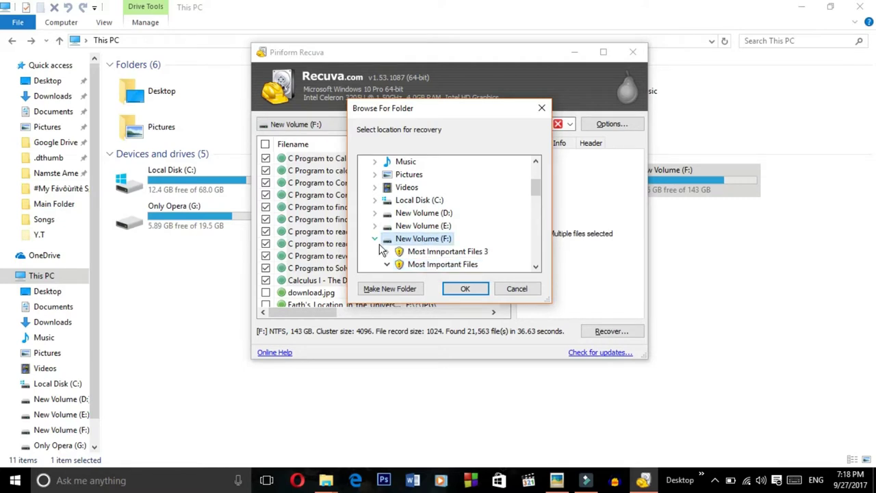
# Create a new folder named C Programs on New Volume (F:) for the recovered files.
pyautogui.click(406, 289)
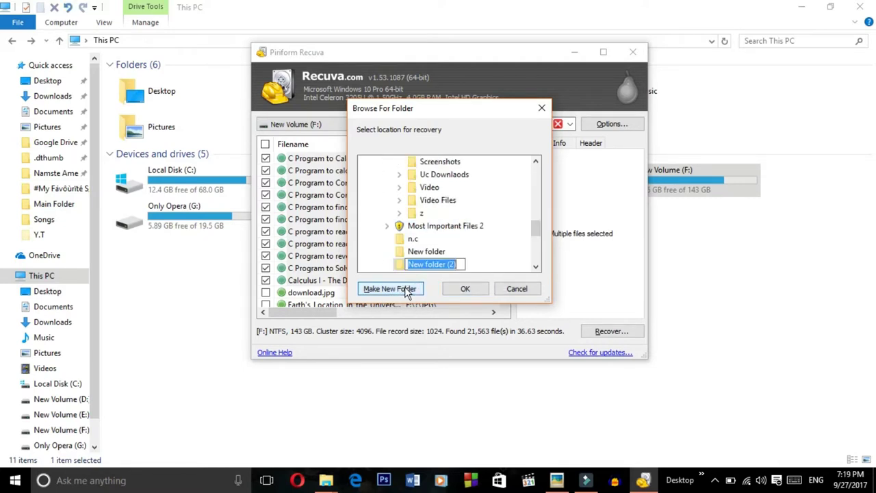
pyautogui.write('c')
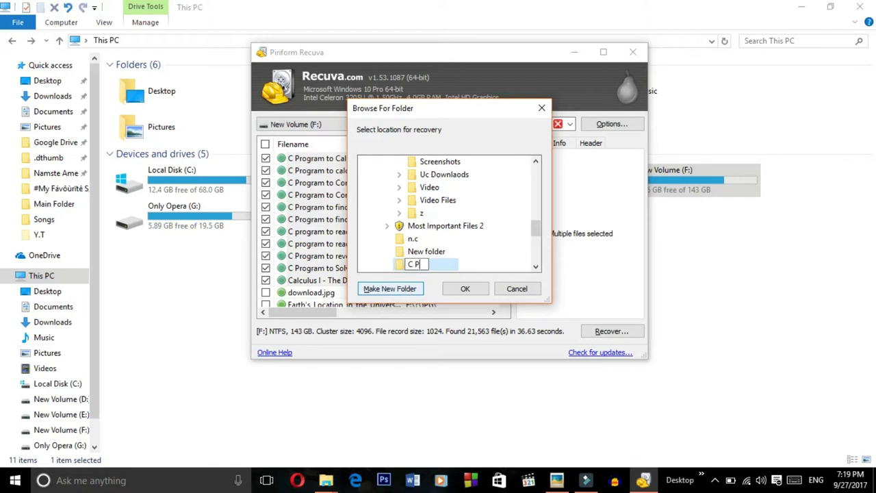
pyautogui.write(' Programs')
pyautogui.press('Return')
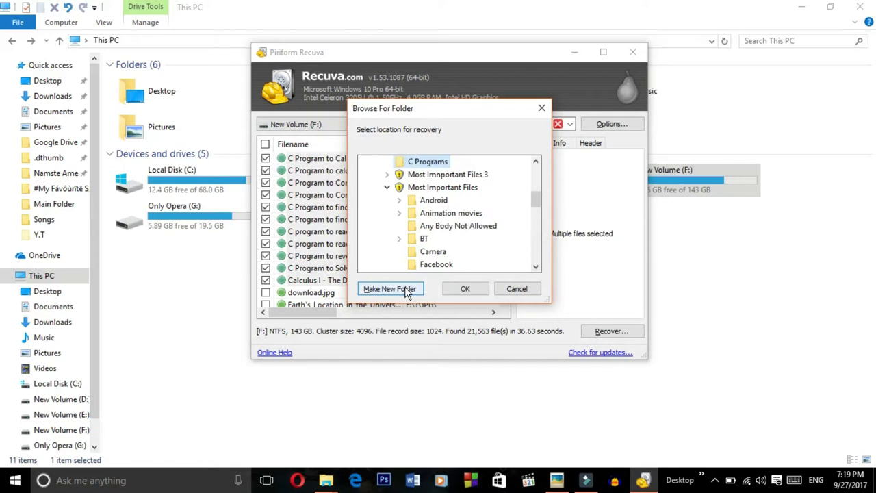
# Recover the marked files into the C Programs folder, accepting the restore to the same drive, and dismiss the completion summary.
pyautogui.click(466, 291)
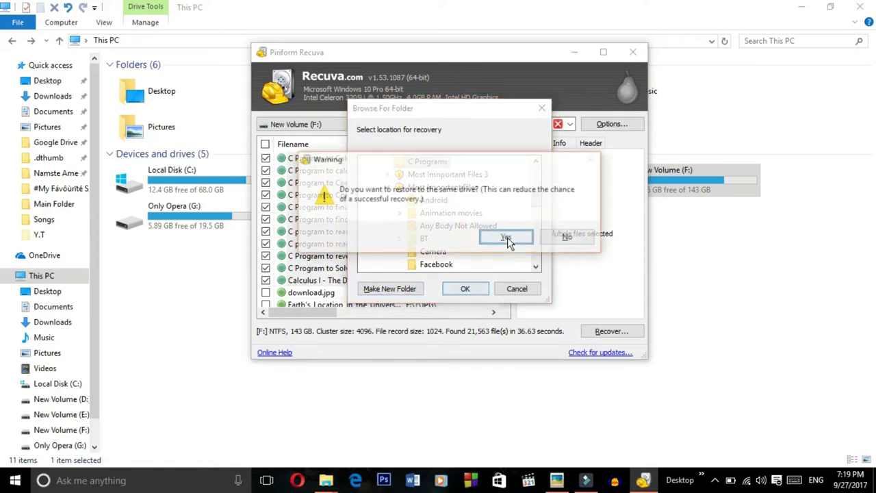
pyautogui.click(507, 239)
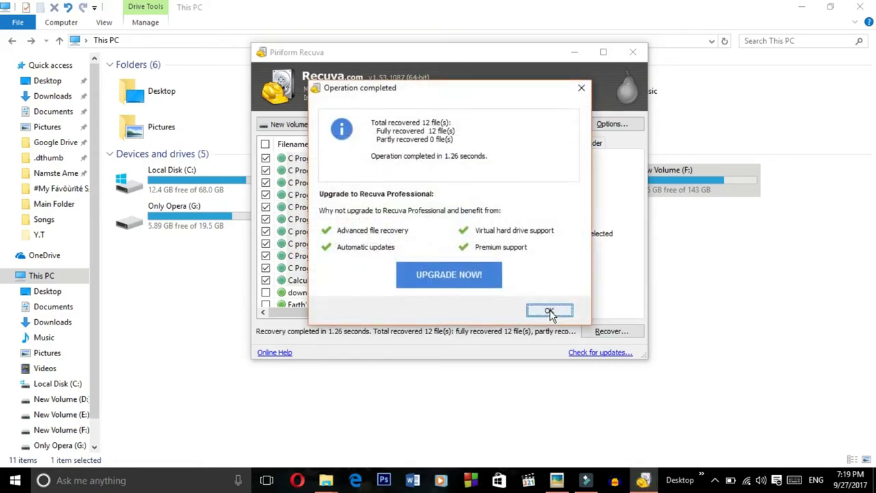
pyautogui.click(551, 312)
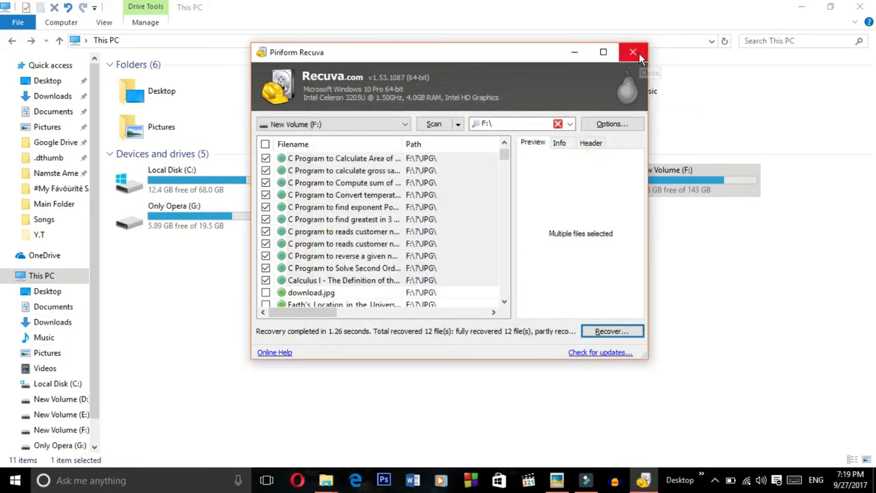
# Close Recuva and open the C Programs folder on New Volume (F:) to check the recovered files.
pyautogui.click(634, 53)
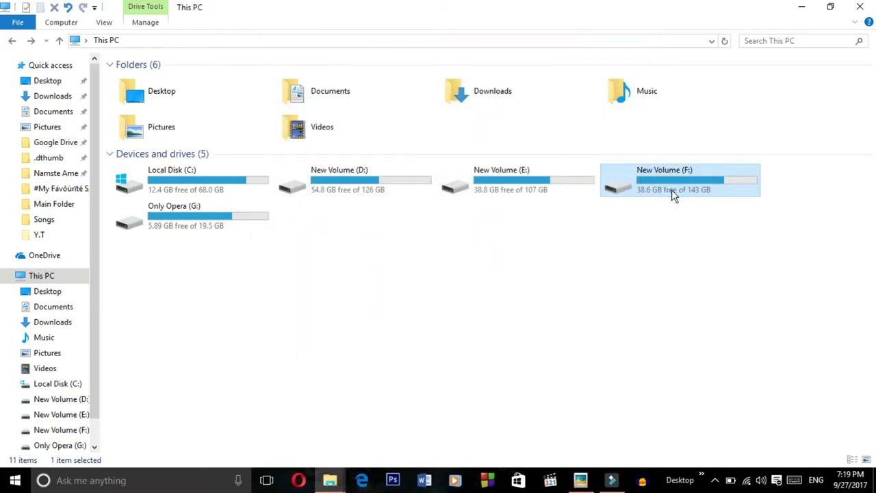
pyautogui.doubleClick(672, 190)
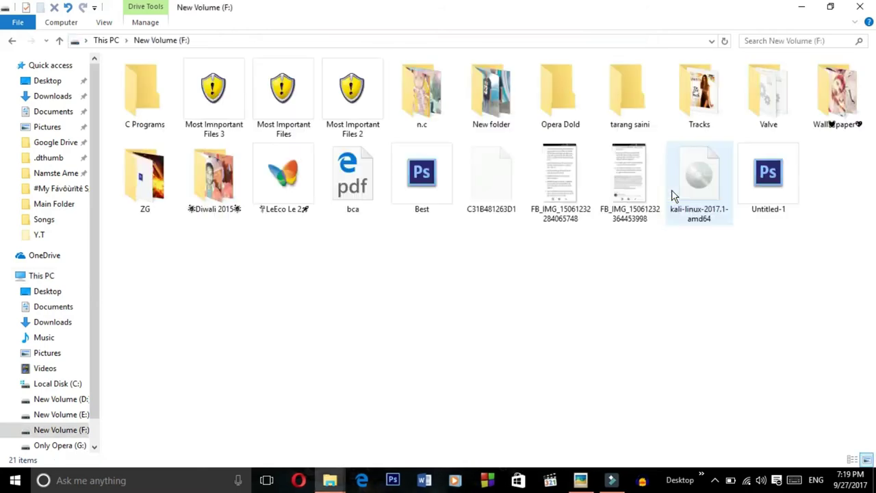
pyautogui.doubleClick(145, 96)
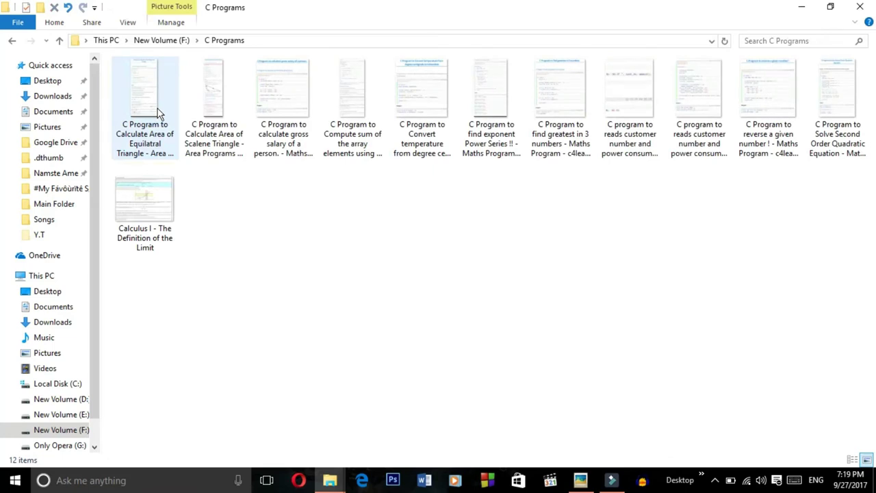
pyautogui.hotkey('alt', 'Left')
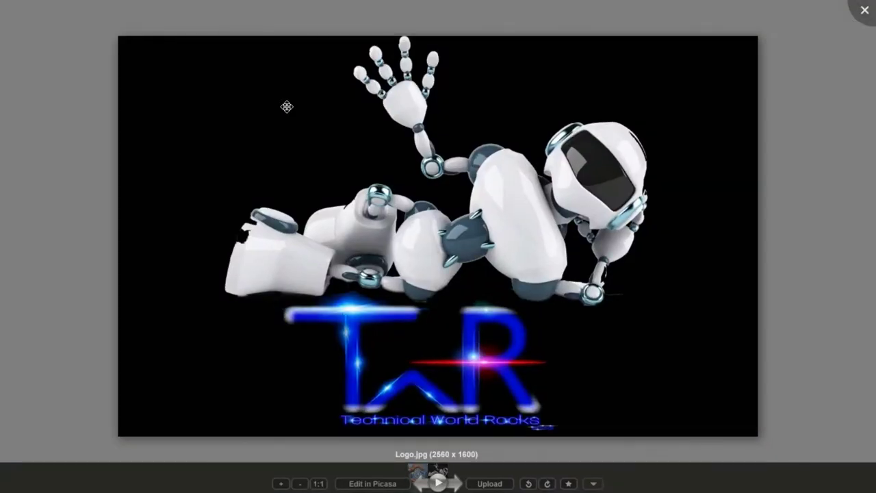
pyautogui.scroll(2, 287, 106)
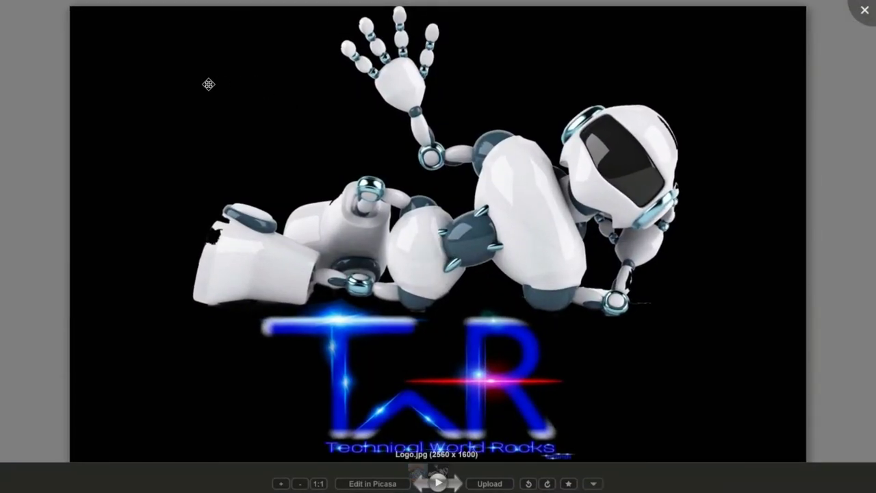
pyautogui.click(209, 85)
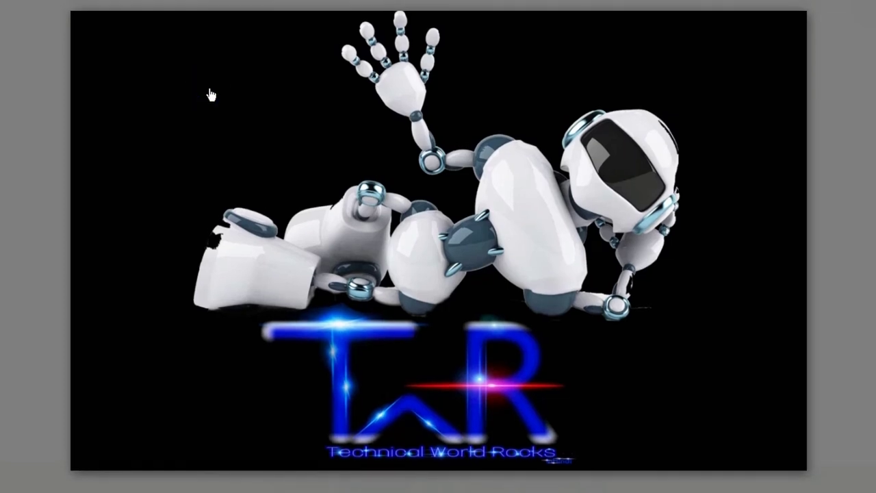